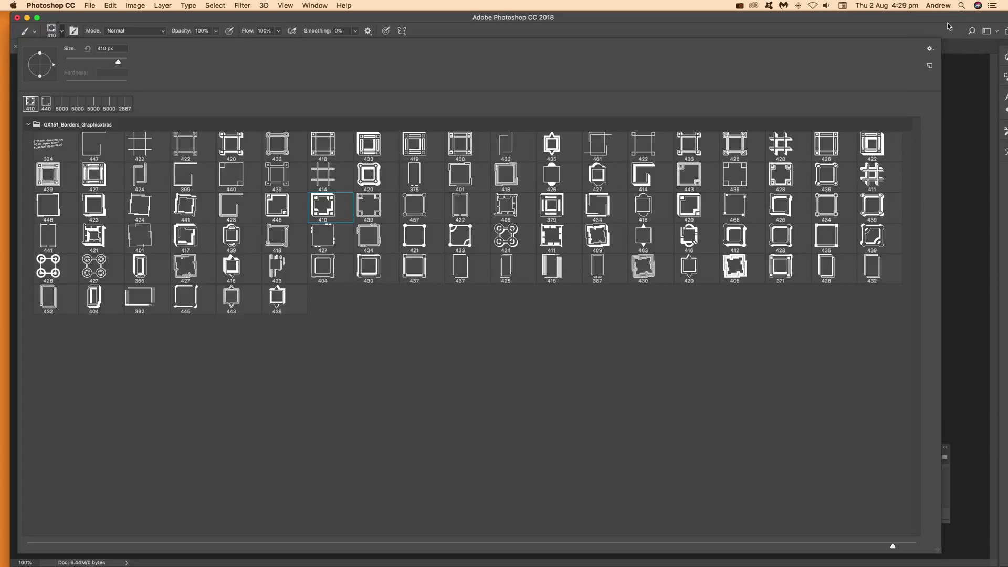
Close the brush picker, keeping the 410 px GX151_Borders_Graphicxtras border brush as the tip.
{"action": "left_click", "coordinate": [924, 29]}
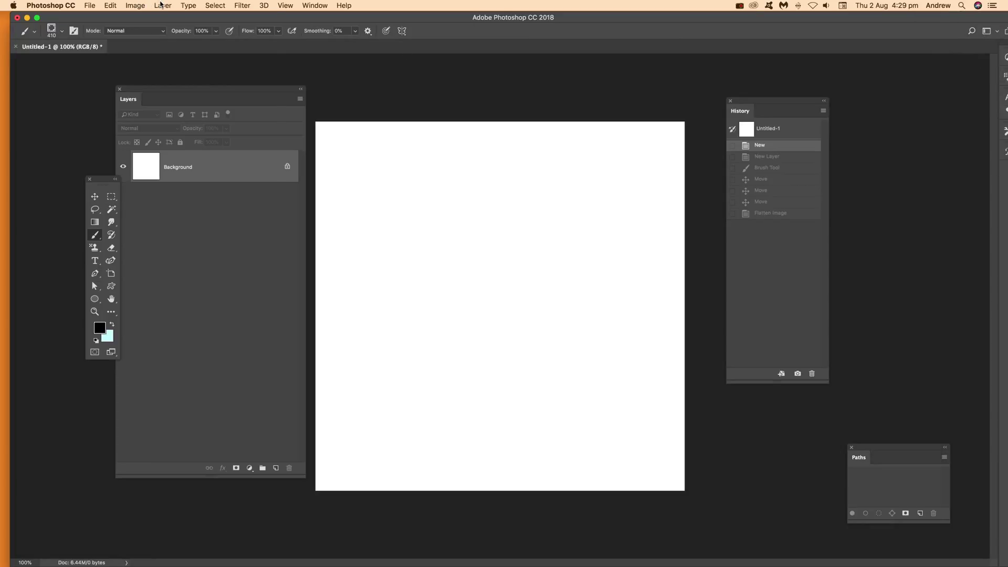
Create Layer 1 and stamp the border shape once on the canvas.
{"action": "left_click", "coordinate": [161, 5]}
{"action": "mouse_move", "coordinate": [171, 17]}
{"action": "left_click", "coordinate": [377, 20]}
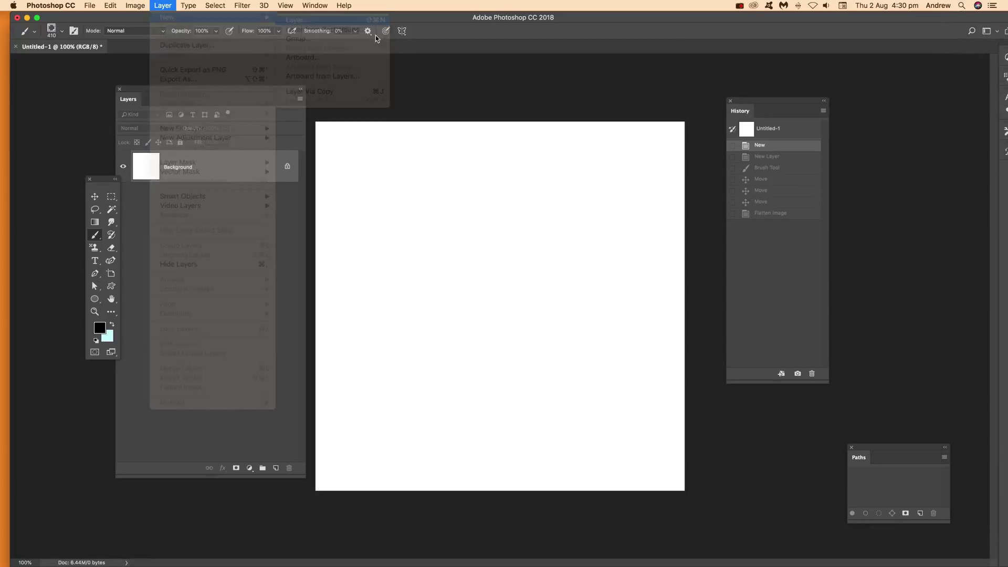
{"action": "left_click", "coordinate": [604, 209]}
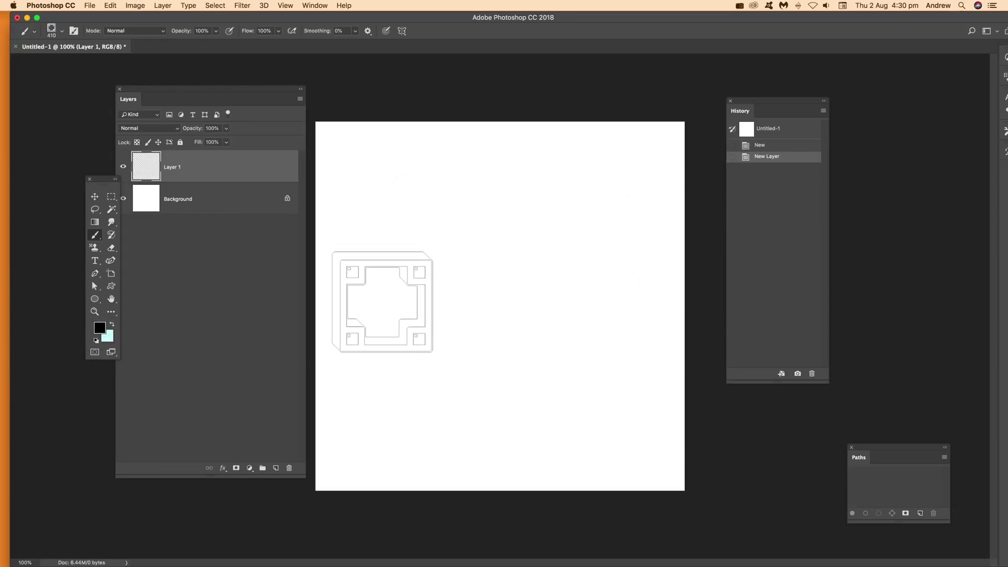
{"action": "left_click", "coordinate": [382, 302]}
Duplicate the border with the Move tool into three rows of three squares.
{"action": "left_click", "coordinate": [95, 197]}
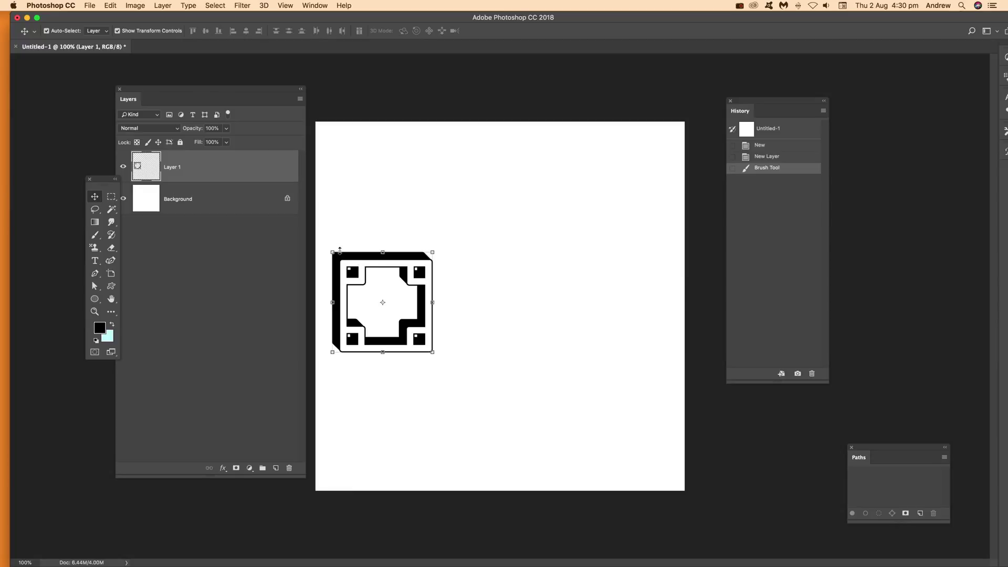
{"action": "left_click_drag", "start_coordinate": [403, 256], "coordinate": [613, 257]}
{"action": "left_click", "coordinate": [357, 232]}
{"action": "left_click_drag", "start_coordinate": [329, 234], "coordinate": [663, 395]}
{"action": "left_click_drag", "start_coordinate": [624, 245], "coordinate": [624, 369]}
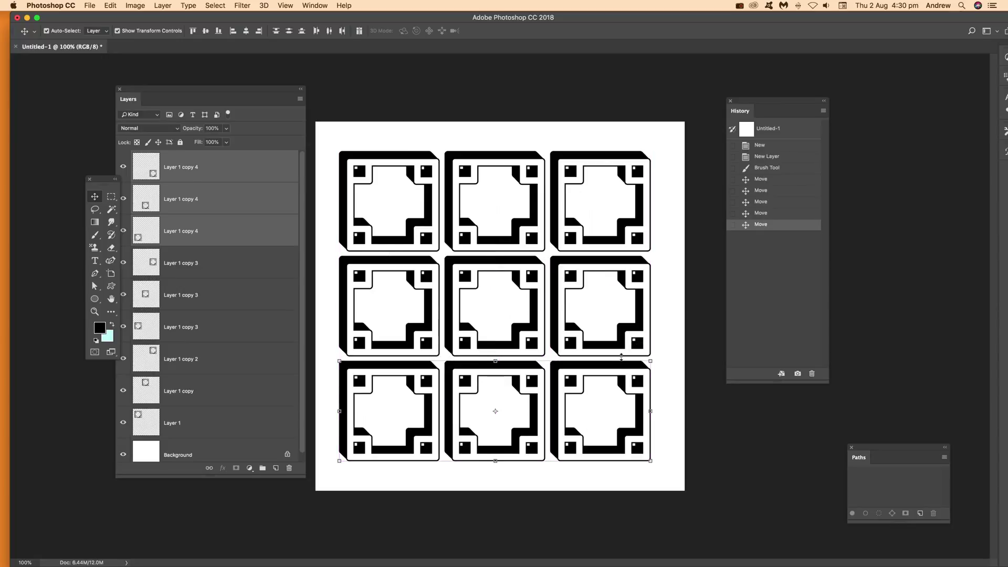
{"action": "left_click", "coordinate": [449, 132]}
Flatten all nine border layers into a single Background.
{"action": "left_click_drag", "start_coordinate": [321, 126], "coordinate": [724, 475]}
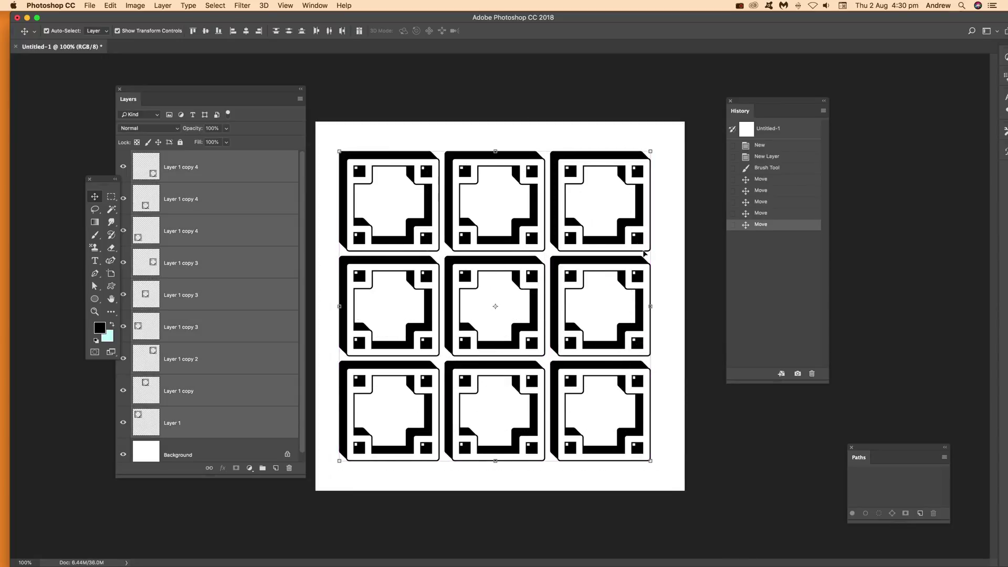
{"action": "left_click", "coordinate": [156, 5]}
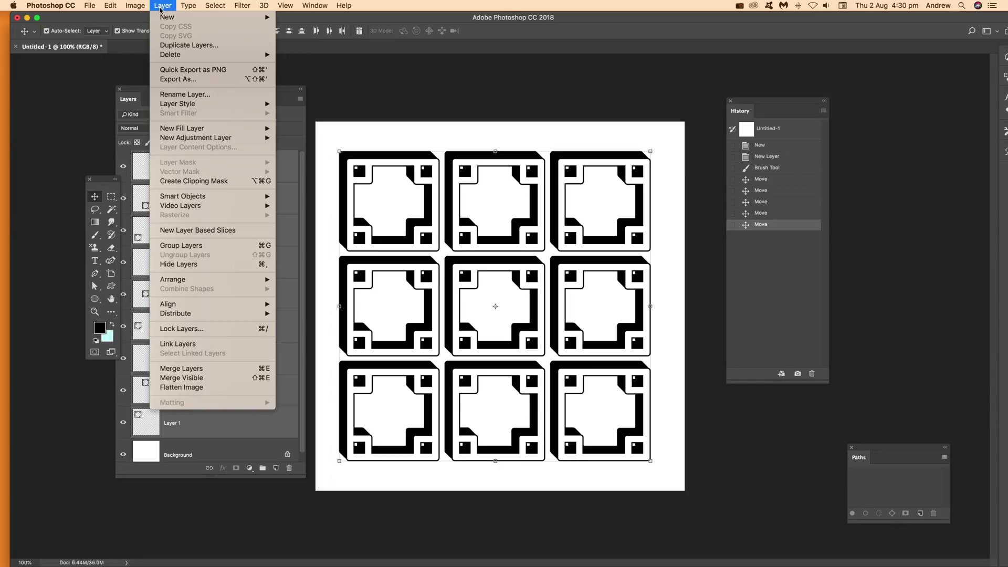
{"action": "left_click", "coordinate": [197, 387]}
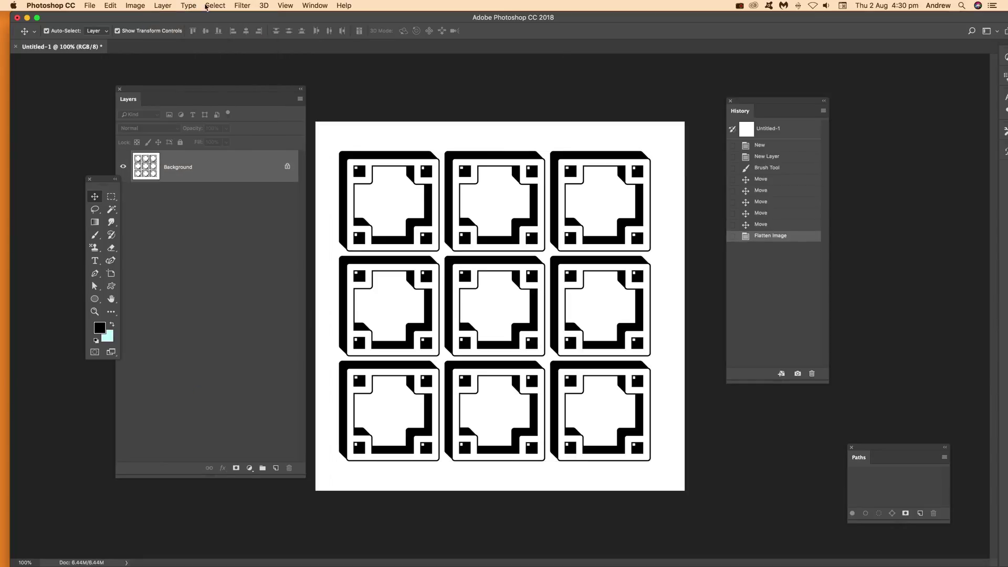
Launch the Xycod PhotoDonut filter on the flattened image.
{"action": "left_click", "coordinate": [249, 6]}
{"action": "mouse_move", "coordinate": [254, 245]}
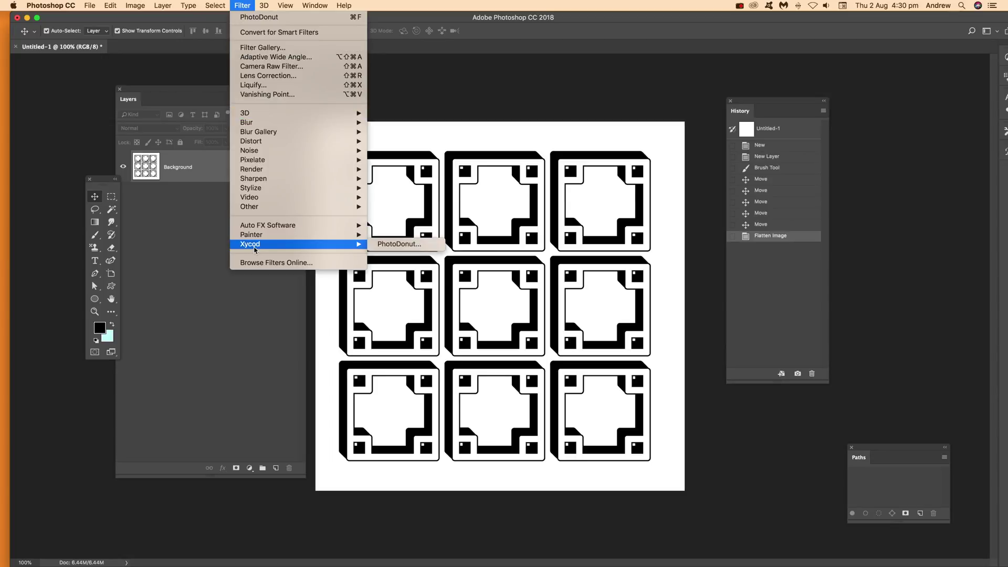
{"action": "left_click", "coordinate": [406, 244]}
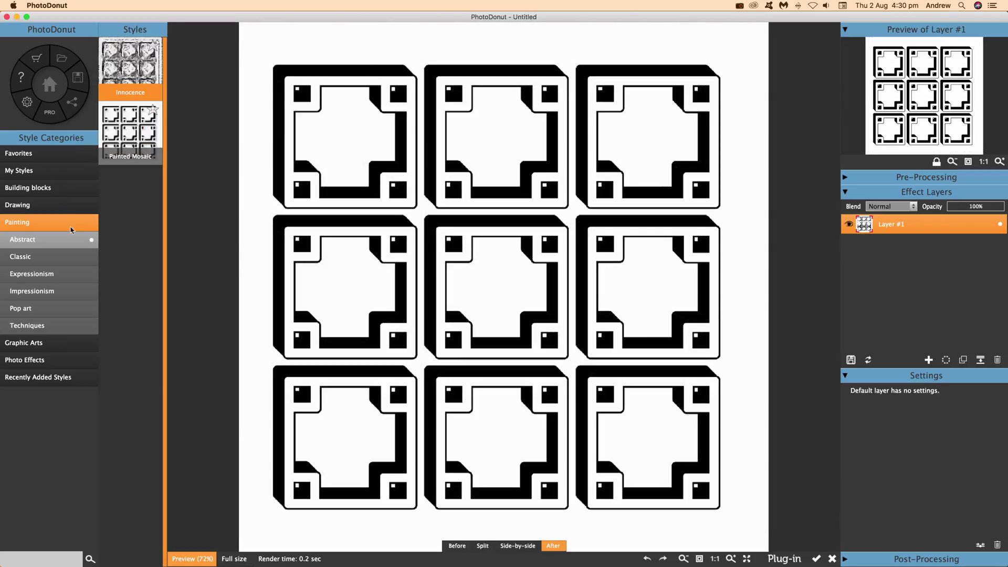
Browse the style categories and apply Innocence from Painting > Abstract to the border grid.
{"action": "left_click", "coordinate": [27, 187]}
{"action": "left_click", "coordinate": [37, 205]}
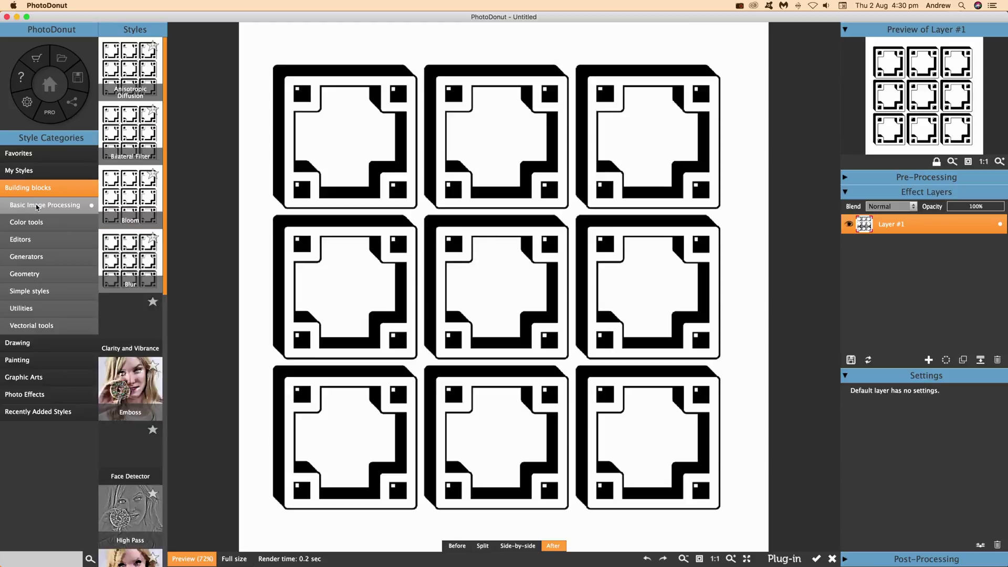
{"action": "left_click", "coordinate": [37, 225]}
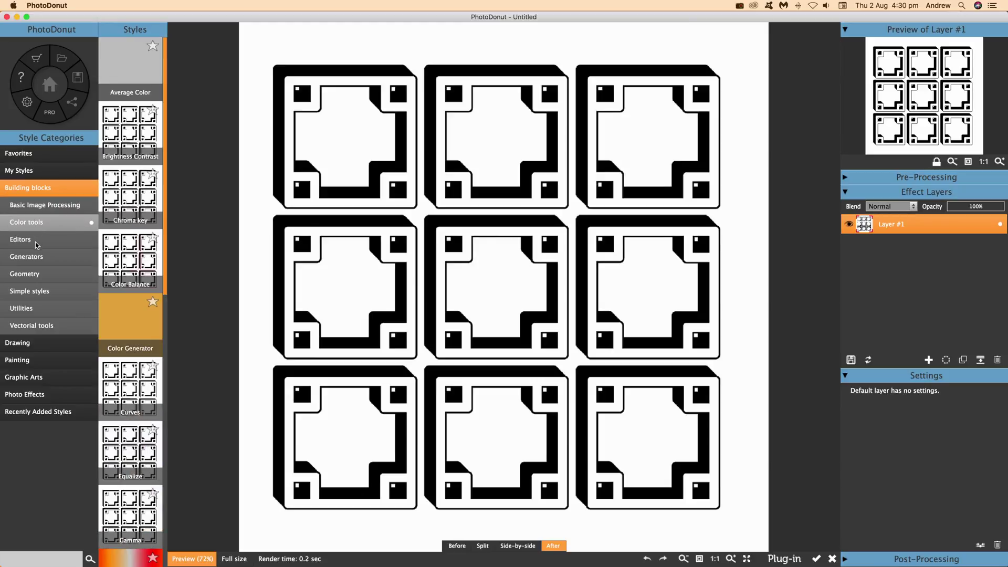
{"action": "left_click", "coordinate": [35, 241]}
{"action": "left_click", "coordinate": [30, 257]}
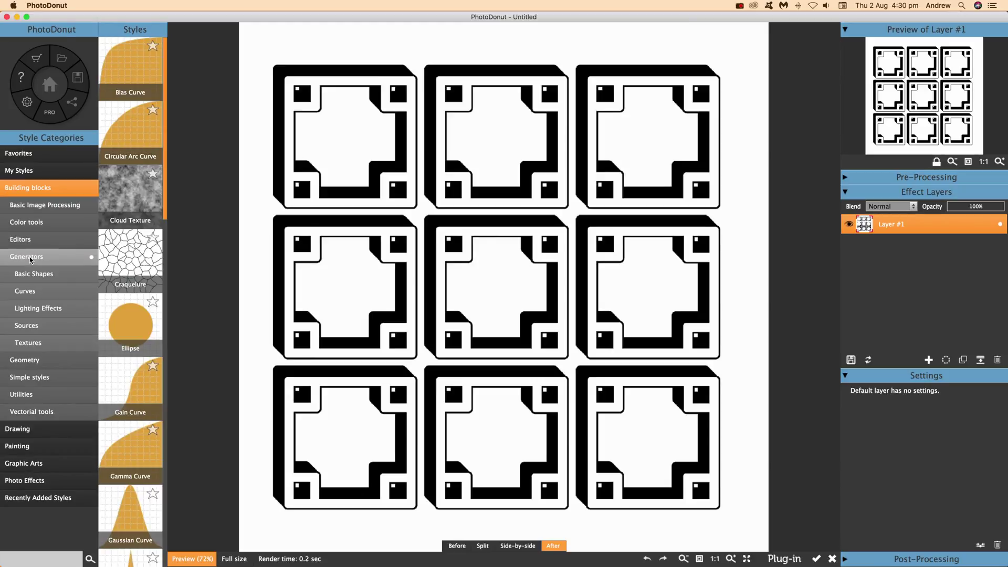
{"action": "left_click", "coordinate": [30, 278]}
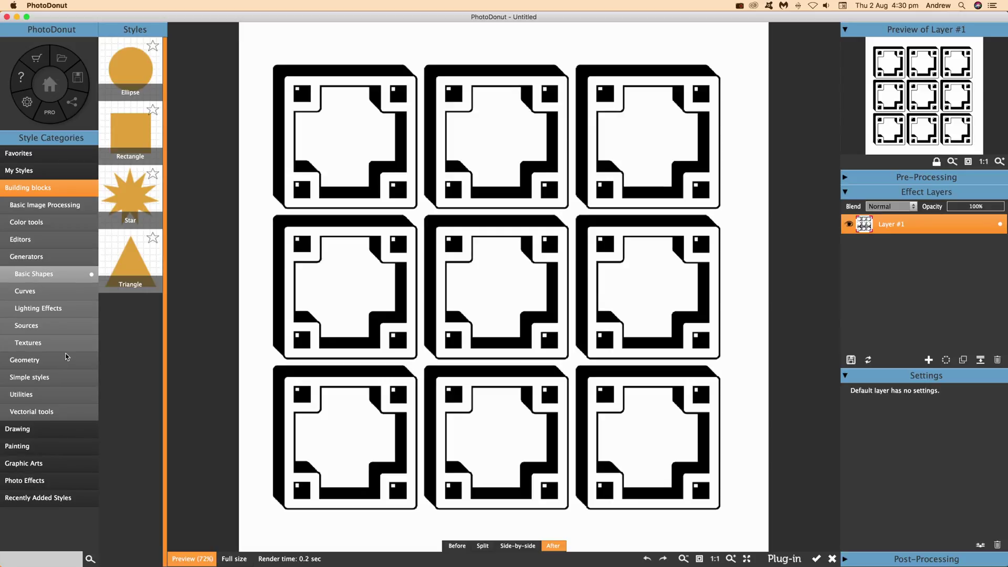
{"action": "left_click", "coordinate": [37, 432]}
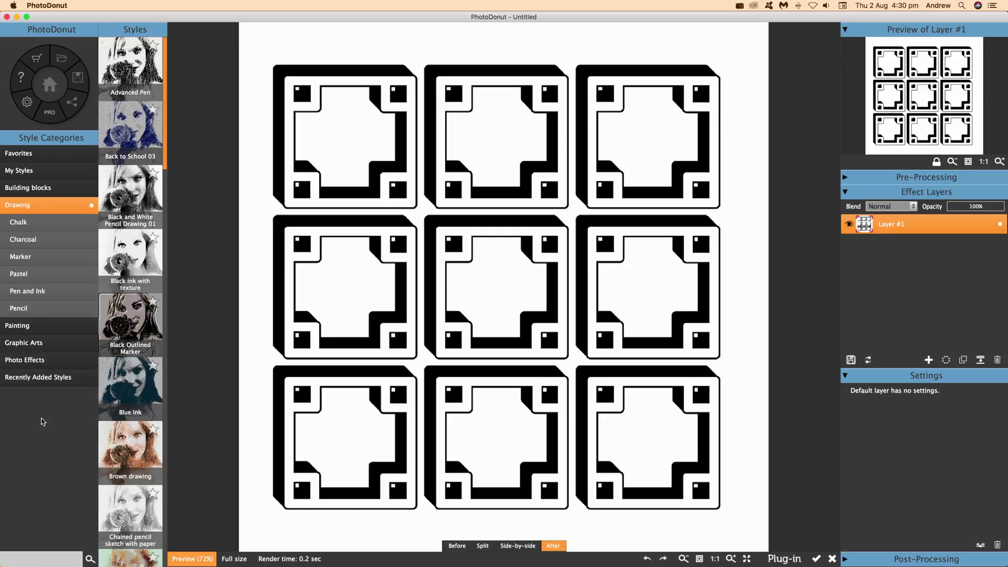
{"action": "left_click", "coordinate": [29, 326]}
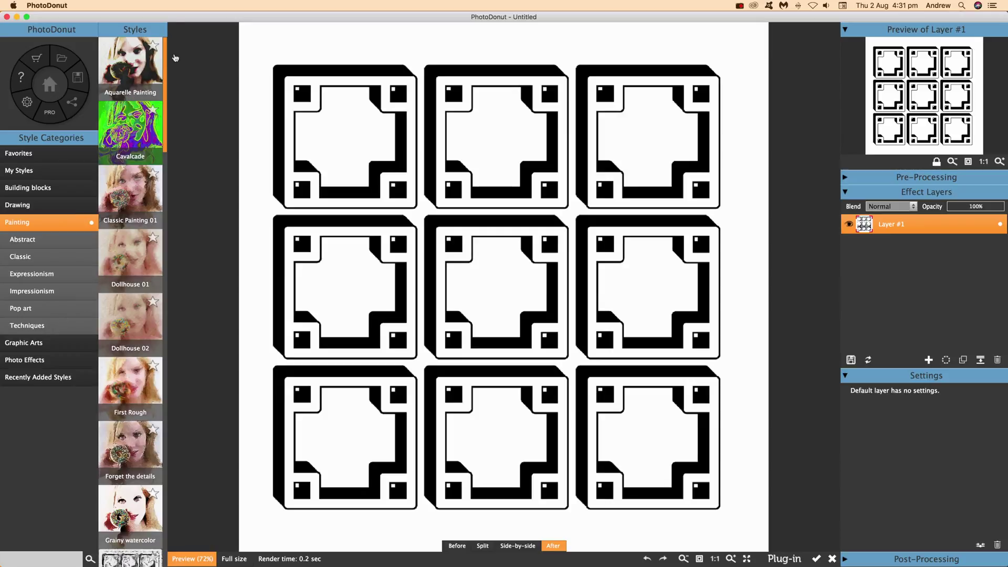
{"action": "left_click", "coordinate": [28, 325]}
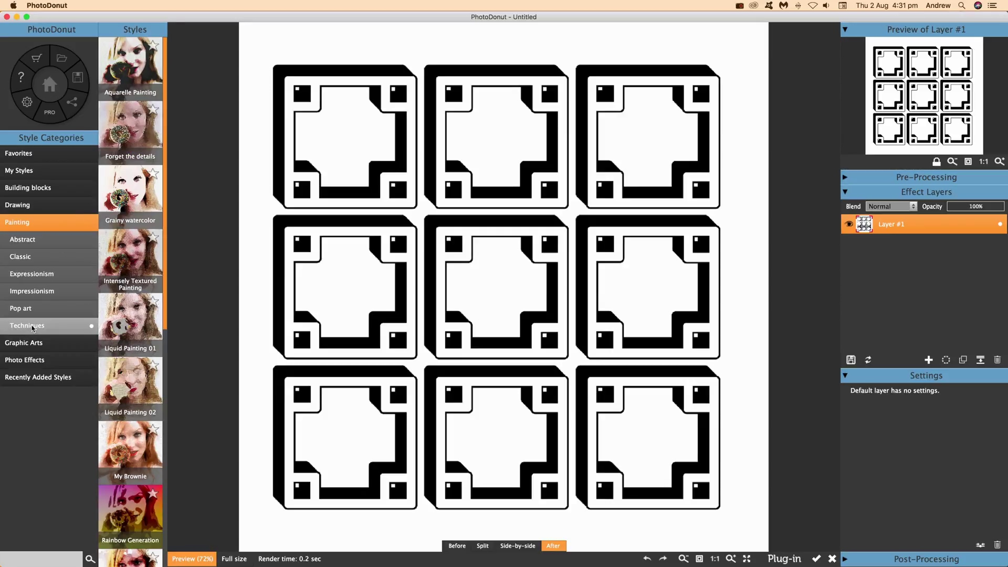
{"action": "left_click", "coordinate": [32, 310]}
{"action": "left_click", "coordinate": [32, 240]}
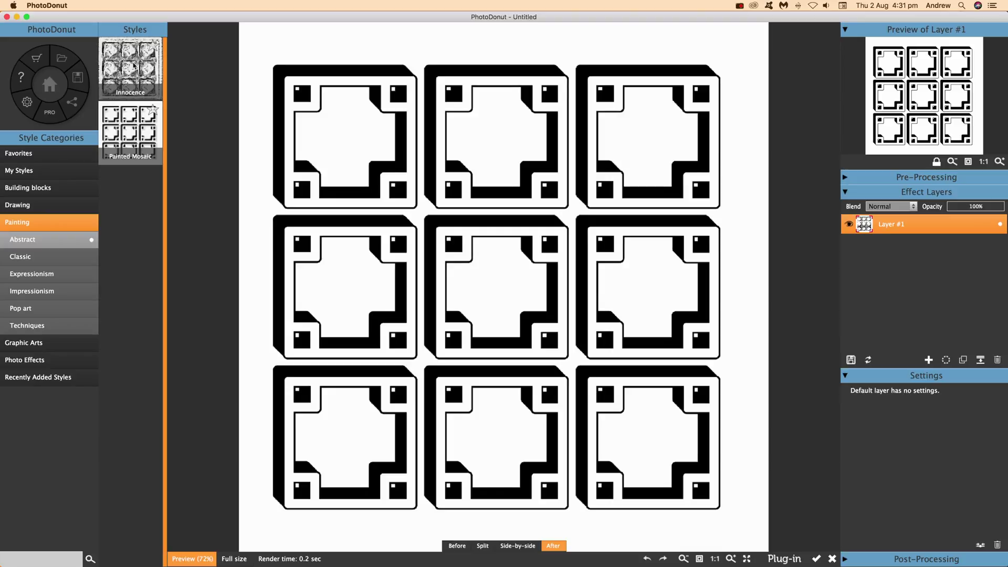
{"action": "left_click", "coordinate": [146, 72]}
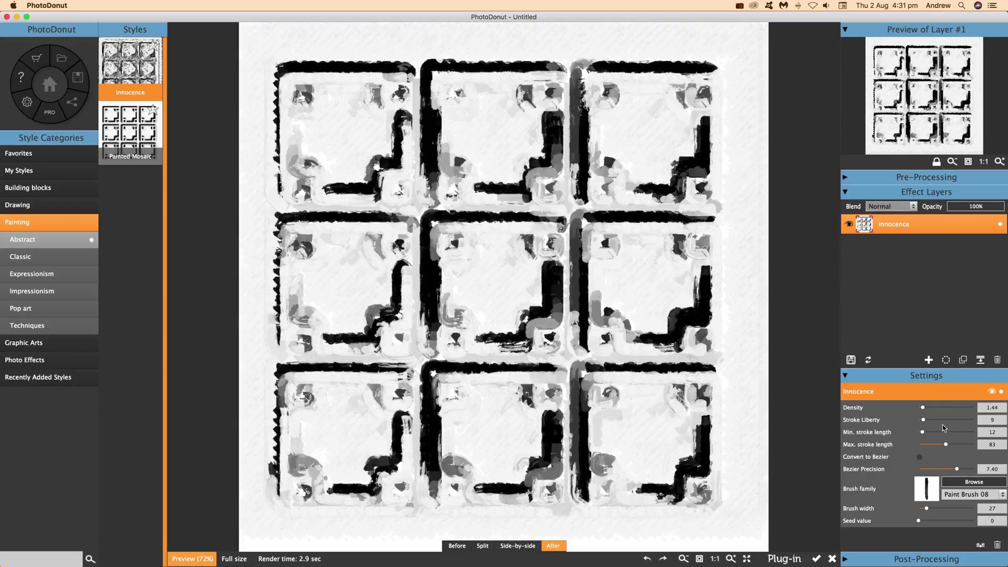
Raise Innocence Density to 8.10 and Stroke Liberty to 29, then open the Brush Selector.
{"action": "left_click_drag", "start_coordinate": [934, 409], "coordinate": [943, 407]}
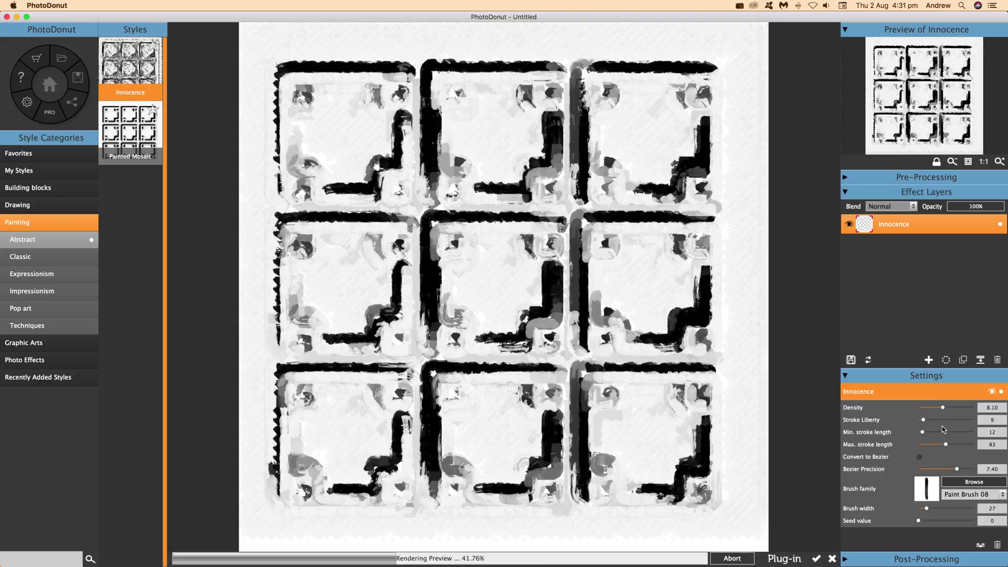
{"action": "left_click_drag", "start_coordinate": [930, 421], "coordinate": [934, 420]}
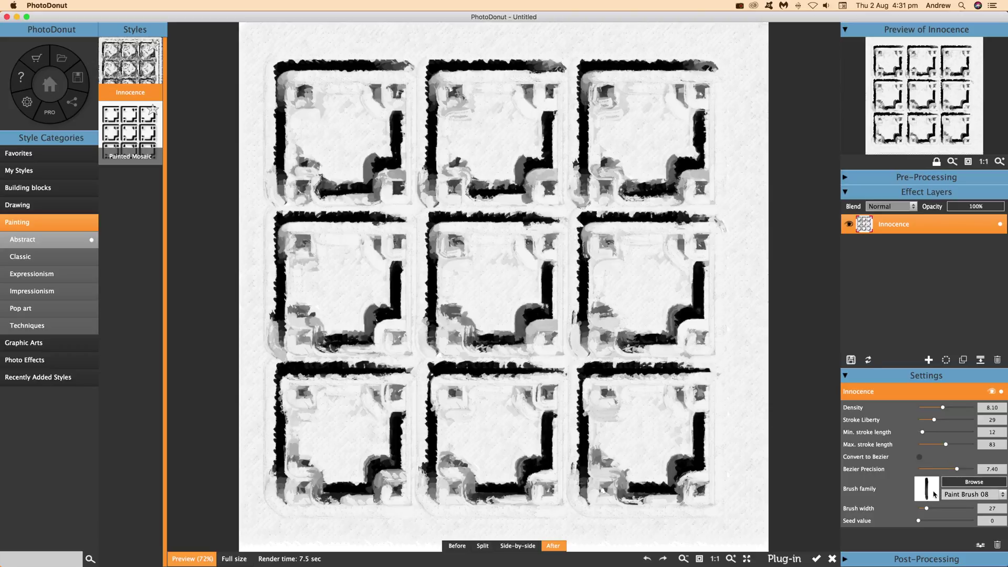
{"action": "left_click", "coordinate": [986, 495]}
{"action": "left_click", "coordinate": [979, 488]}
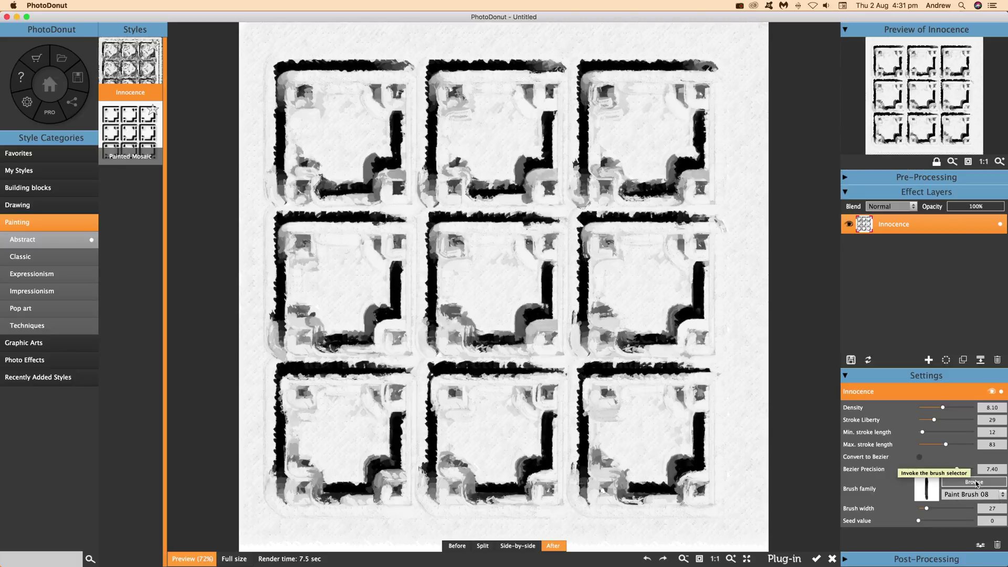
{"action": "left_click", "coordinate": [975, 483]}
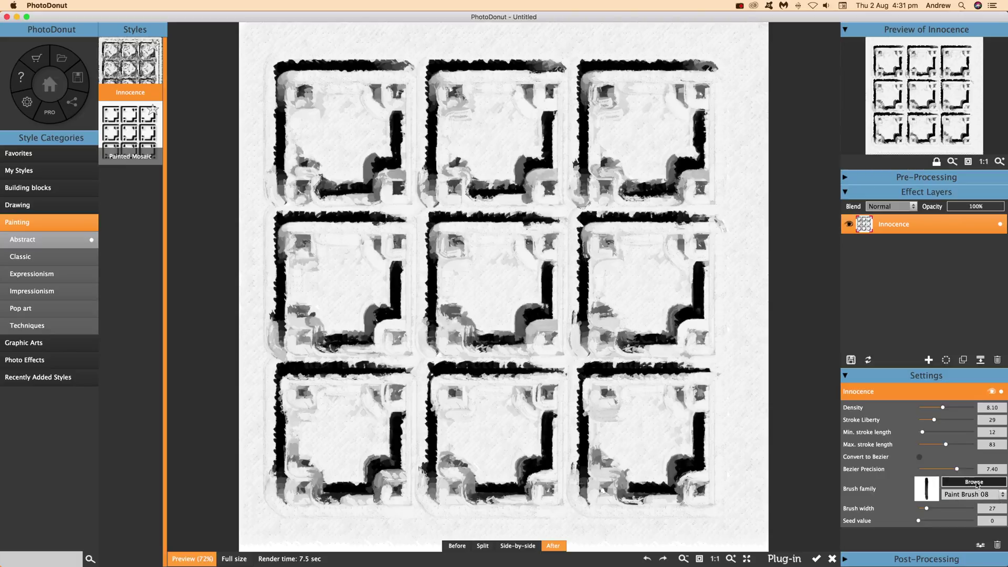
Choose the Spotty Paint 01 brush from the Paint family and confirm it.
{"action": "scroll", "coordinate": [497, 267], "scroll_direction": "down", "scroll_amount": 3}
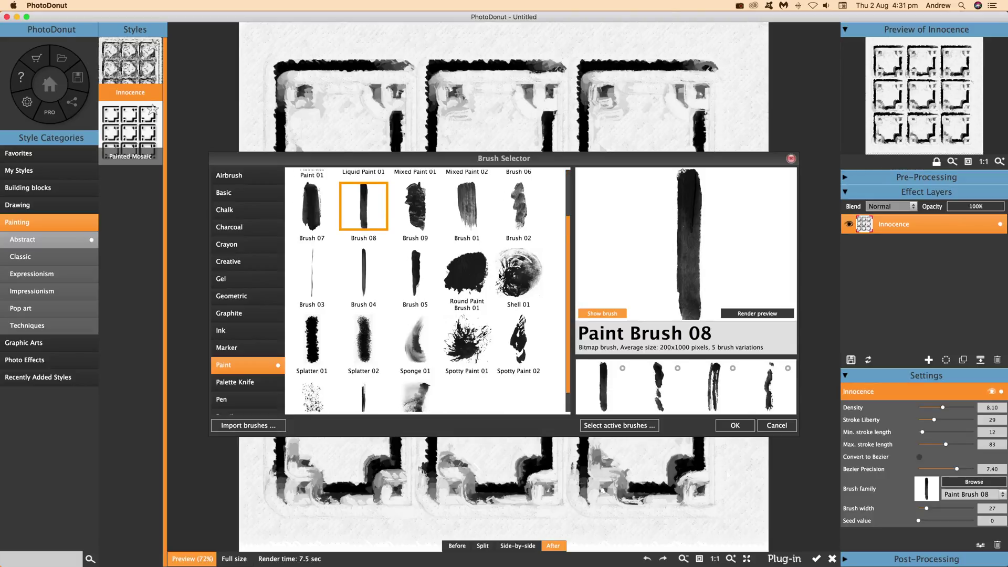
{"action": "left_click", "coordinate": [474, 312]}
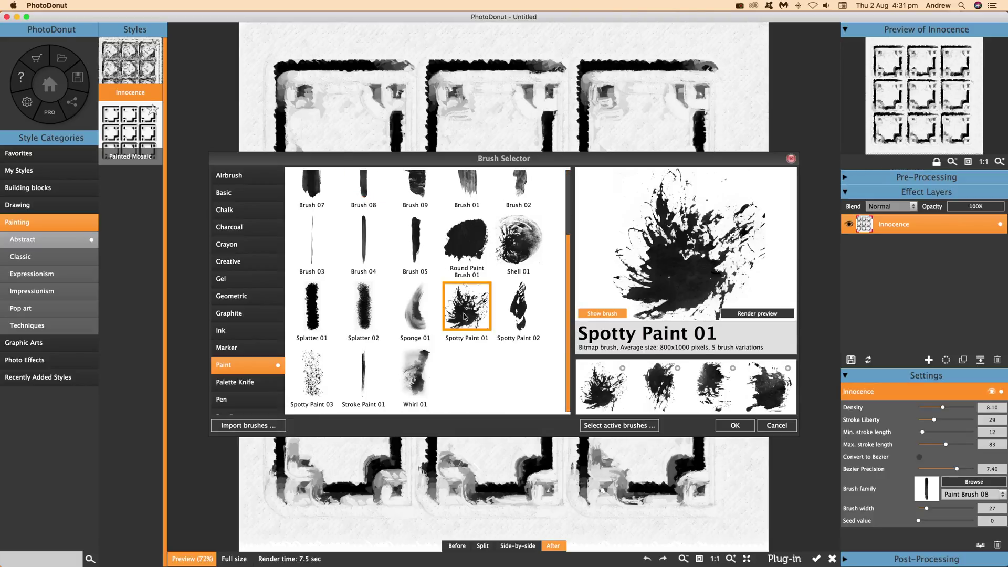
{"action": "left_click", "coordinate": [735, 425]}
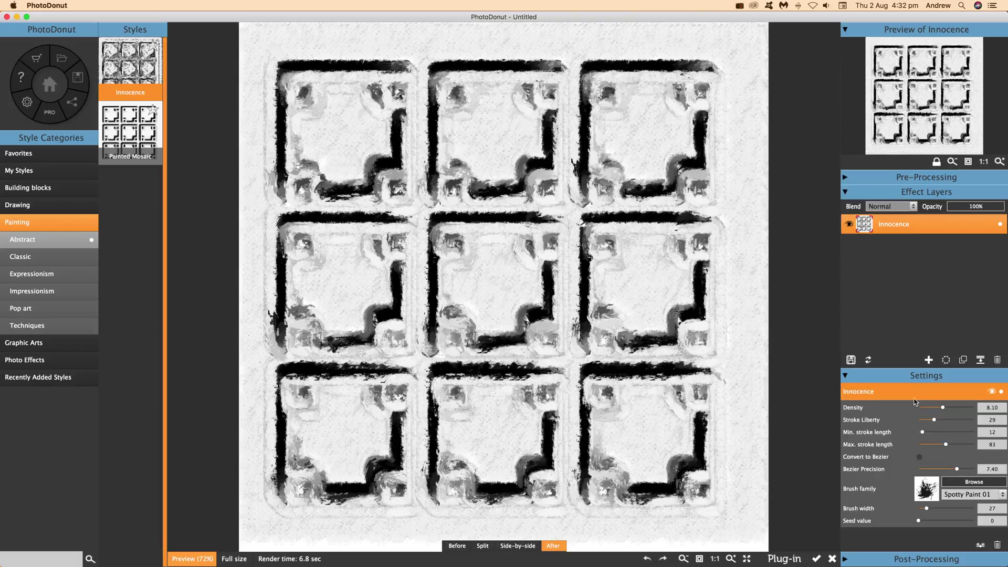
Add a new effect layer and give it the Impressionism style Poppied.
{"action": "left_click", "coordinate": [928, 360]}
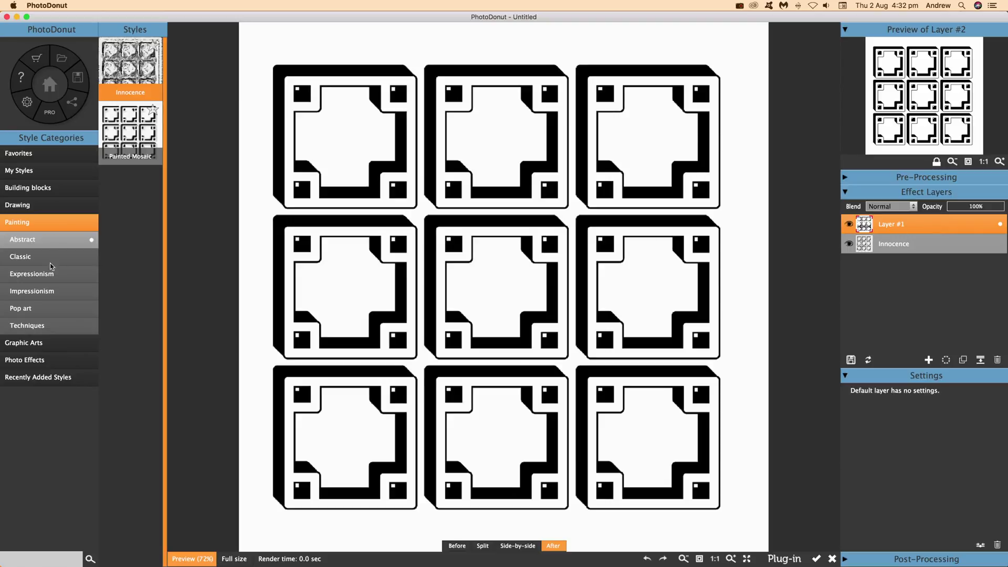
{"action": "left_click", "coordinate": [40, 295]}
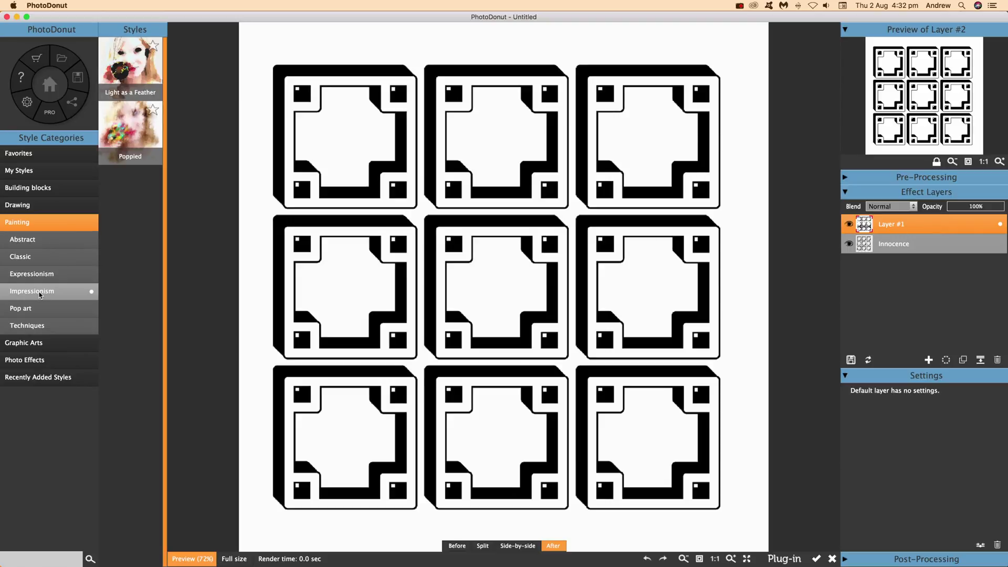
{"action": "left_click", "coordinate": [141, 139]}
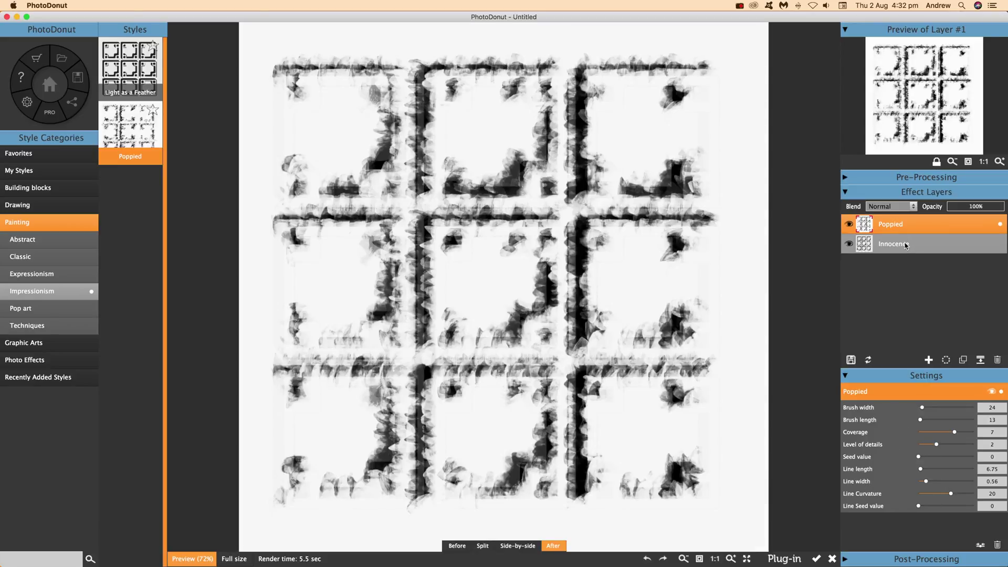
Set the Poppied layer's blend mode to Multiply after trying Darken and Difference.
{"action": "left_click", "coordinate": [911, 208]}
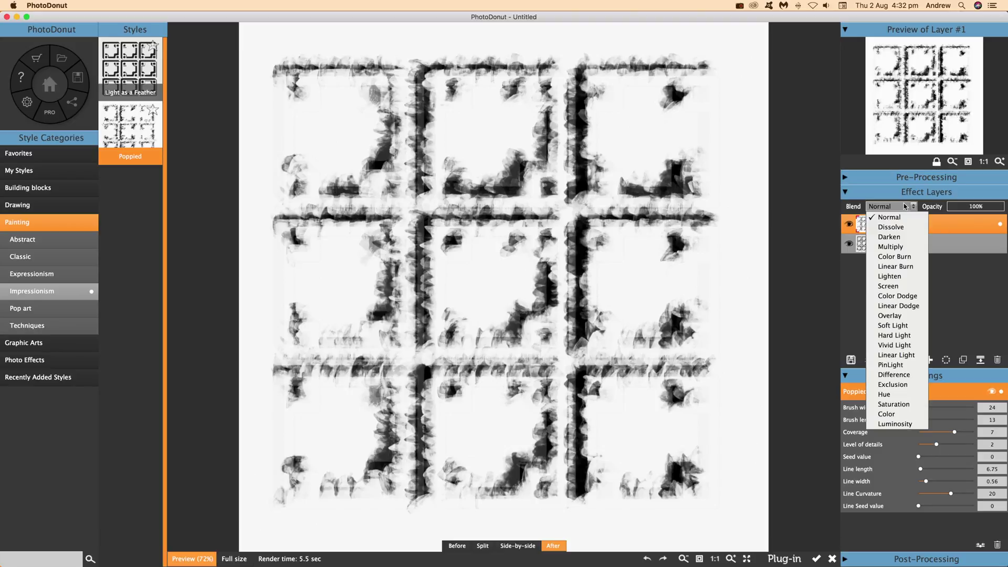
{"action": "left_click", "coordinate": [895, 239]}
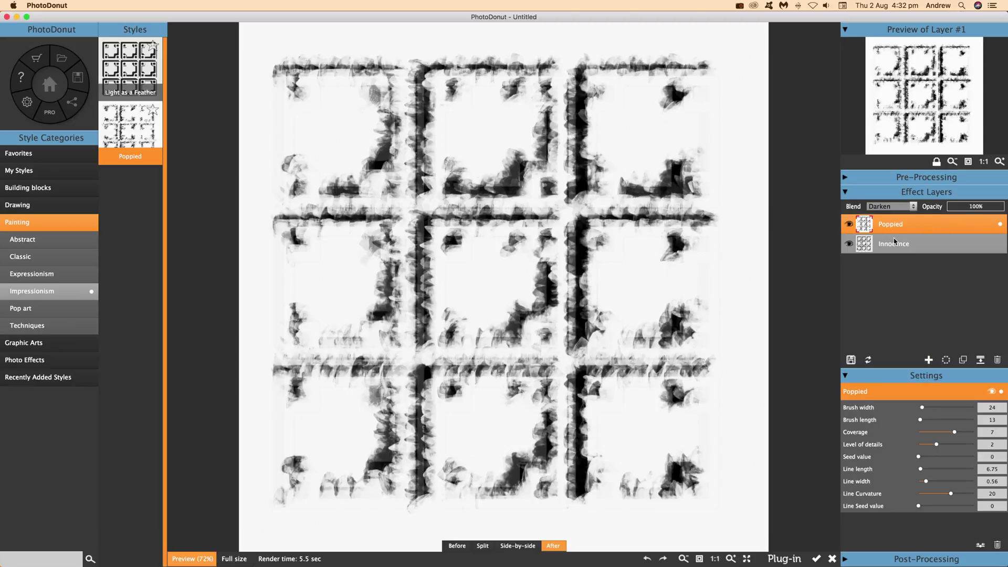
{"action": "left_click", "coordinate": [883, 209]}
{"action": "left_click", "coordinate": [894, 374]}
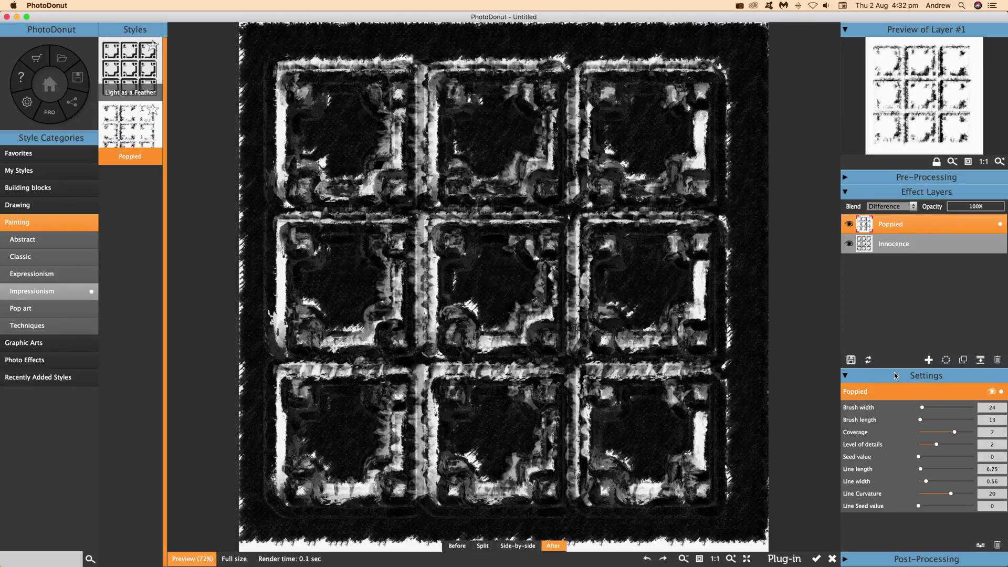
{"action": "left_click", "coordinate": [883, 208]}
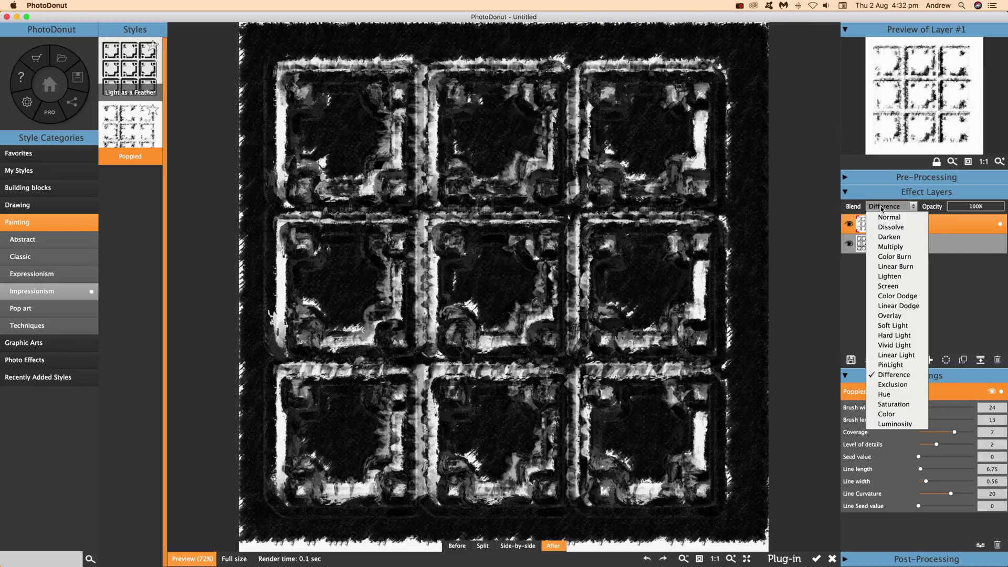
{"action": "left_click", "coordinate": [888, 247]}
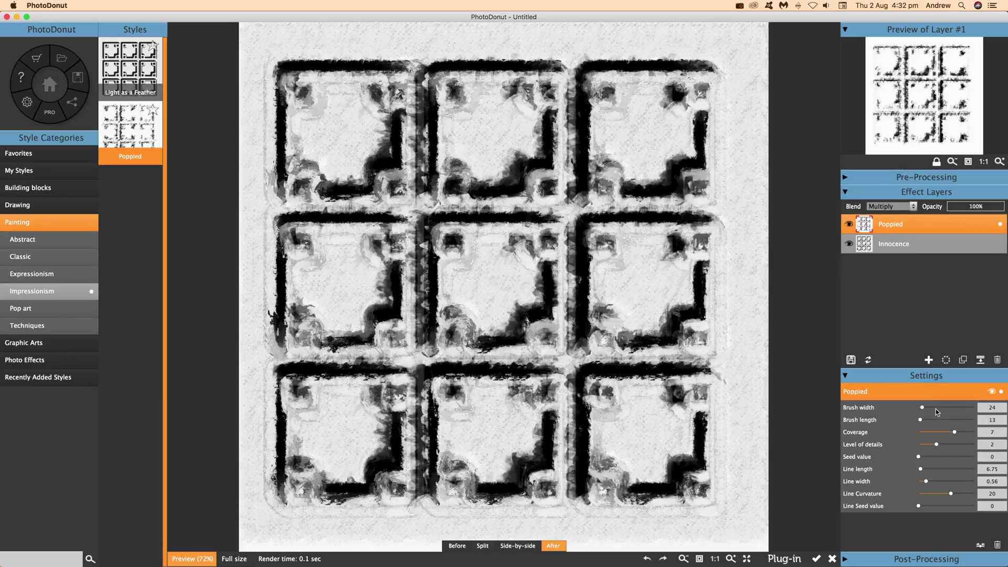
Raise Poppied's brush width to 122 and level of details to 3, then collapse Settings.
{"action": "left_click", "coordinate": [938, 408]}
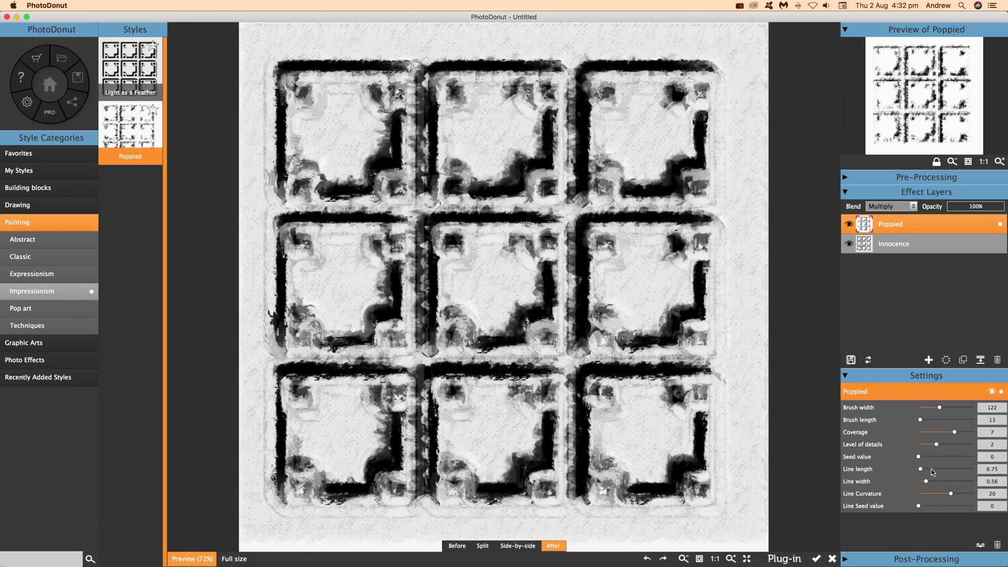
{"action": "left_click", "coordinate": [948, 444]}
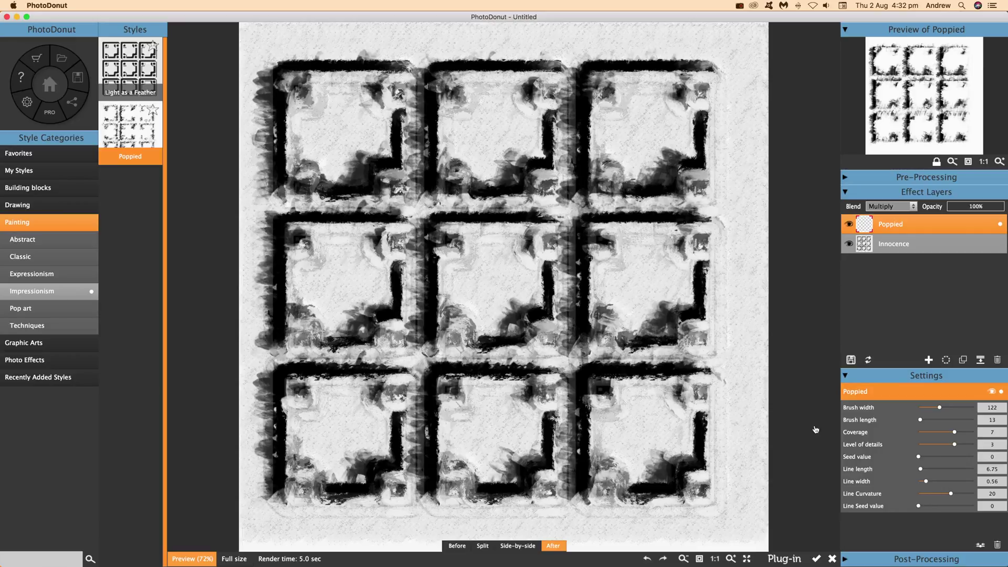
{"action": "left_click", "coordinate": [847, 378]}
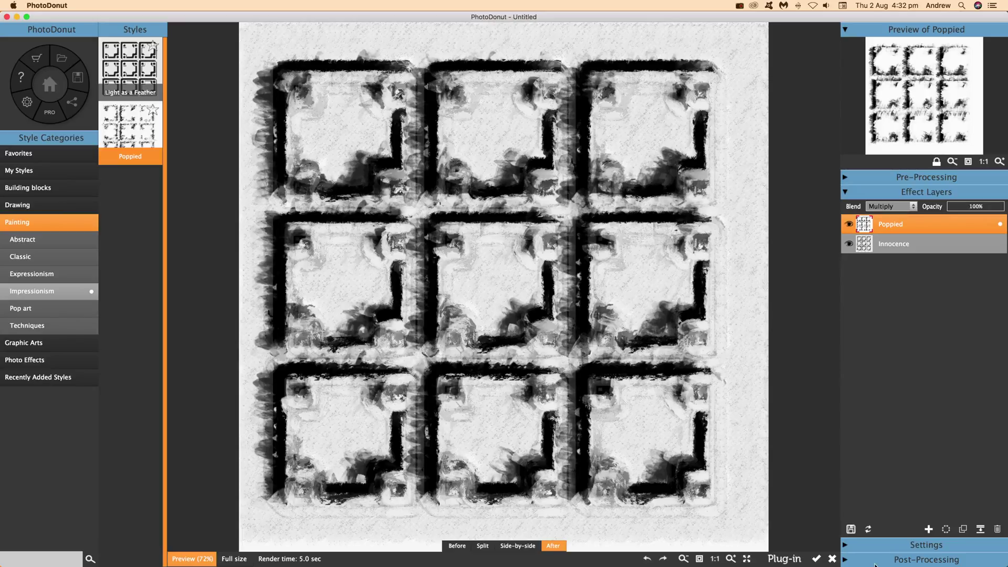
Set post-processing to Hue -70, Saturation 30 and Gamma 47, then run the final render.
{"action": "left_click", "coordinate": [845, 562]}
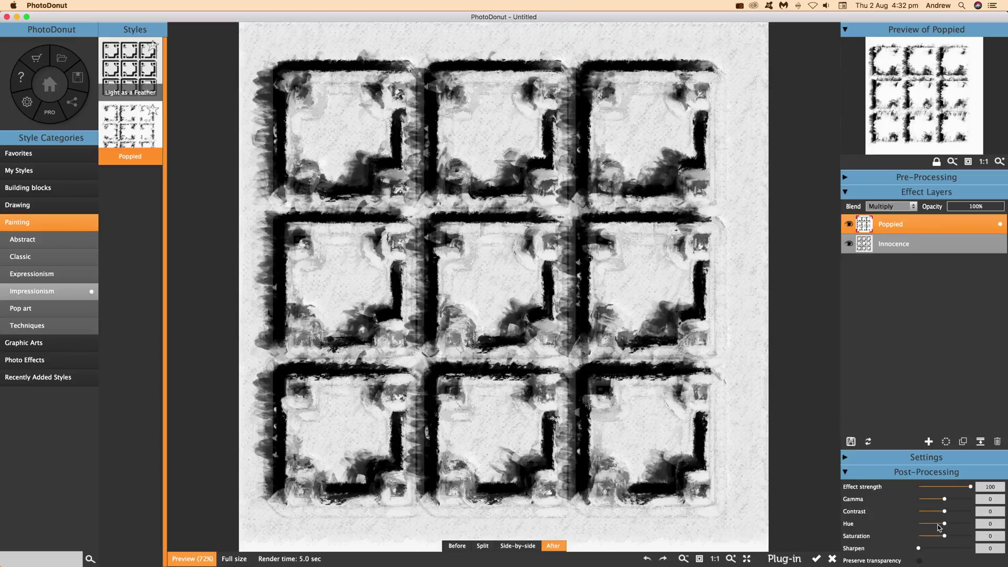
{"action": "left_click_drag", "start_coordinate": [944, 524], "coordinate": [927, 525]}
{"action": "left_click_drag", "start_coordinate": [947, 537], "coordinate": [952, 537]}
{"action": "left_click_drag", "start_coordinate": [953, 499], "coordinate": [957, 500]}
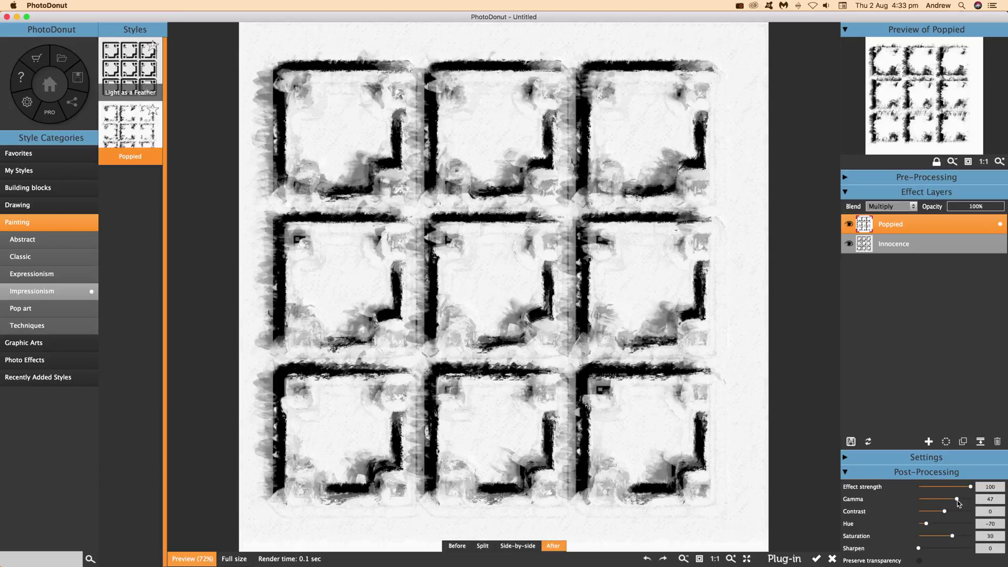
{"action": "left_click", "coordinate": [815, 559]}
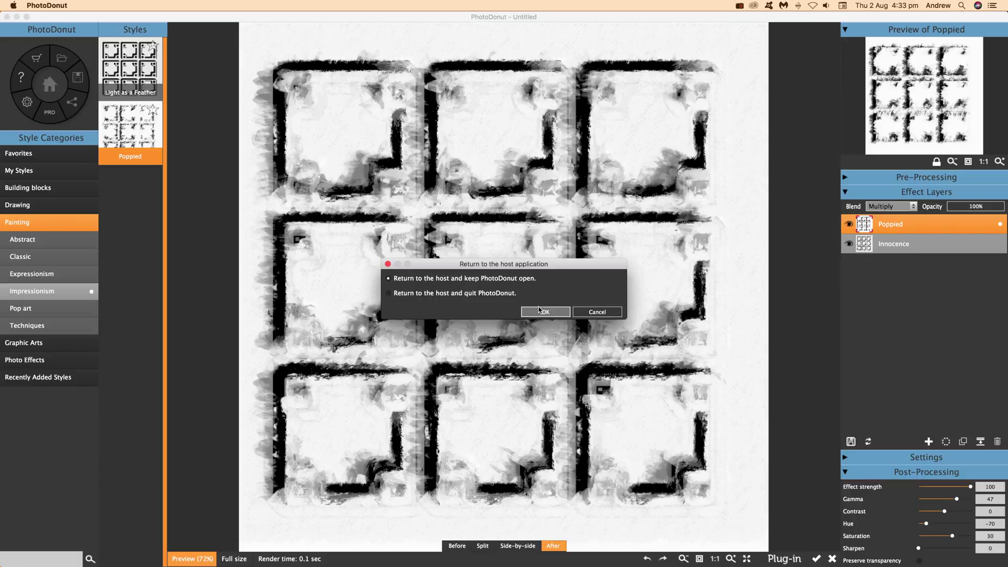
Accept the PhotoDonut result in Photoshop, then apply Stylize > Oil Paint to the Background.
{"action": "left_click", "coordinate": [556, 314]}
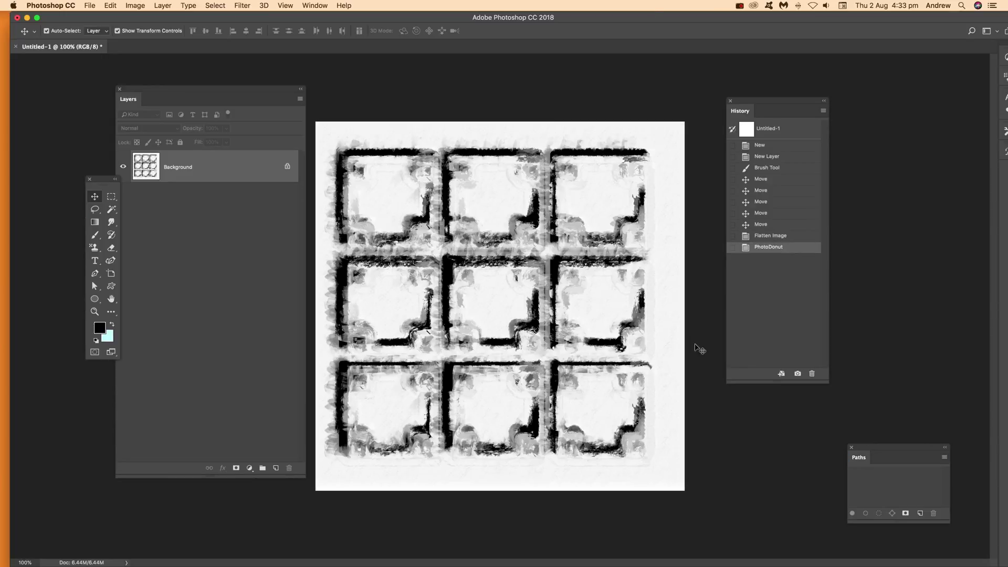
{"action": "left_click", "coordinate": [173, 8]}
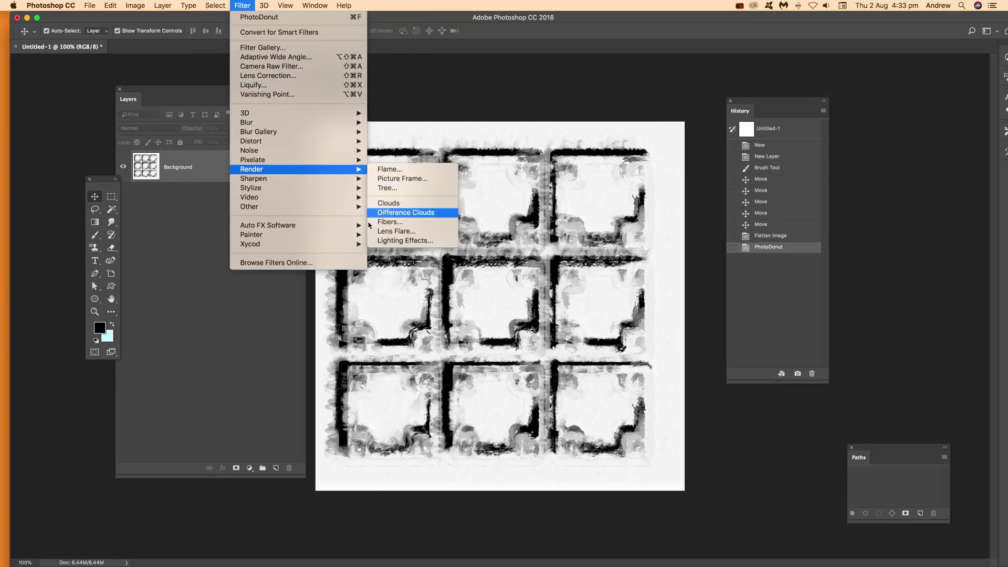
{"action": "mouse_move", "coordinate": [297, 190]}
{"action": "left_click", "coordinate": [415, 225]}
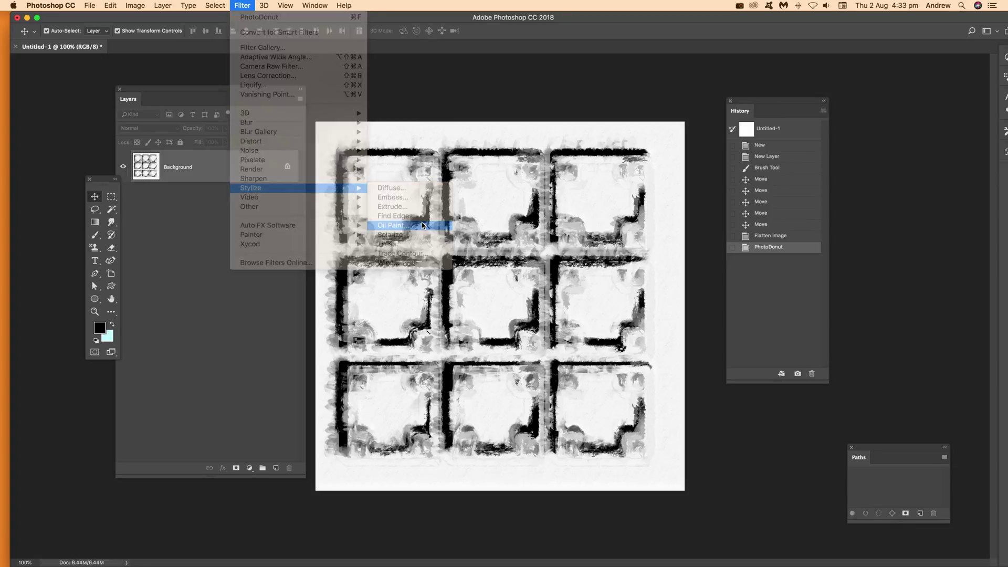
{"action": "left_click", "coordinate": [689, 139]}
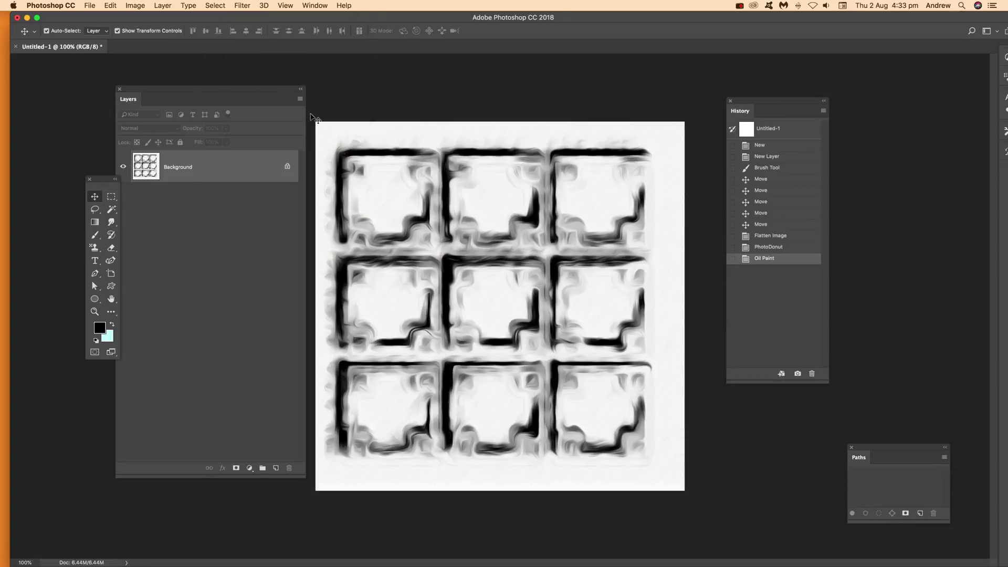
Undo the Oil Paint filter, then use Hue/Saturation Colorize to tint the grid blue (hue 212, saturation 79).
{"action": "left_click", "coordinate": [110, 5]}
{"action": "left_click", "coordinate": [120, 17]}
{"action": "left_click", "coordinate": [135, 5]}
{"action": "mouse_move", "coordinate": [139, 35]}
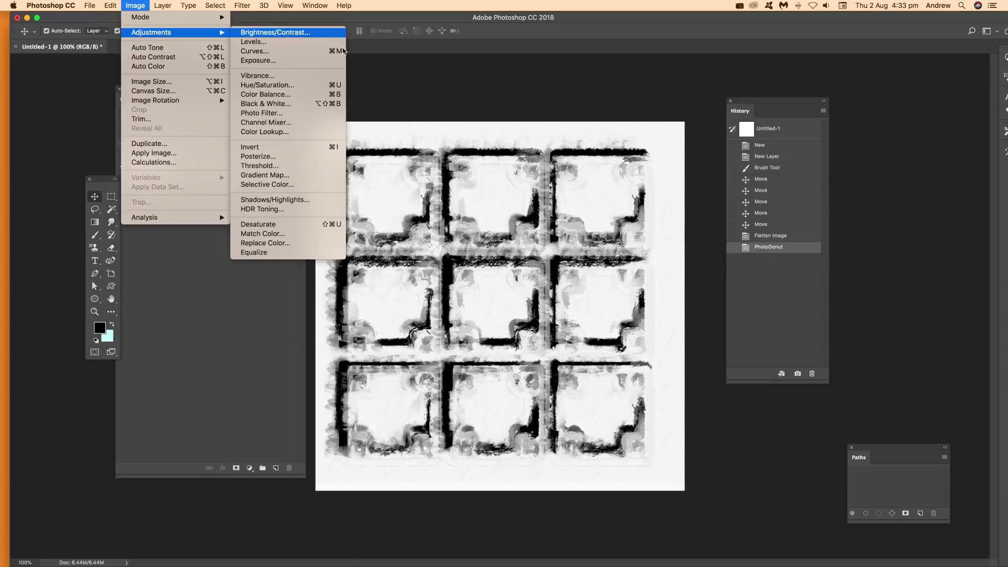
{"action": "left_click", "coordinate": [283, 86]}
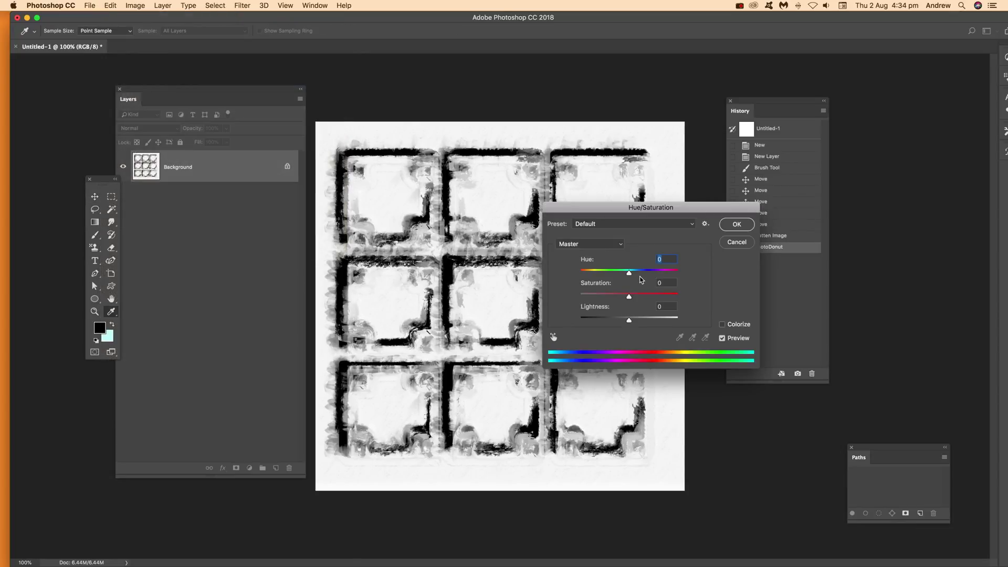
{"action": "left_click", "coordinate": [722, 324]}
{"action": "left_click_drag", "start_coordinate": [623, 274], "coordinate": [658, 297]}
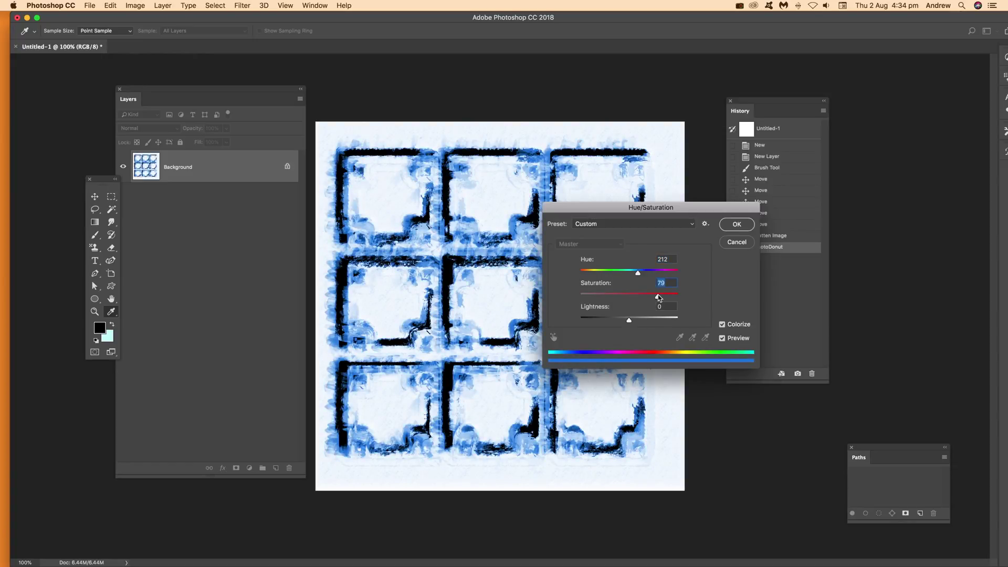